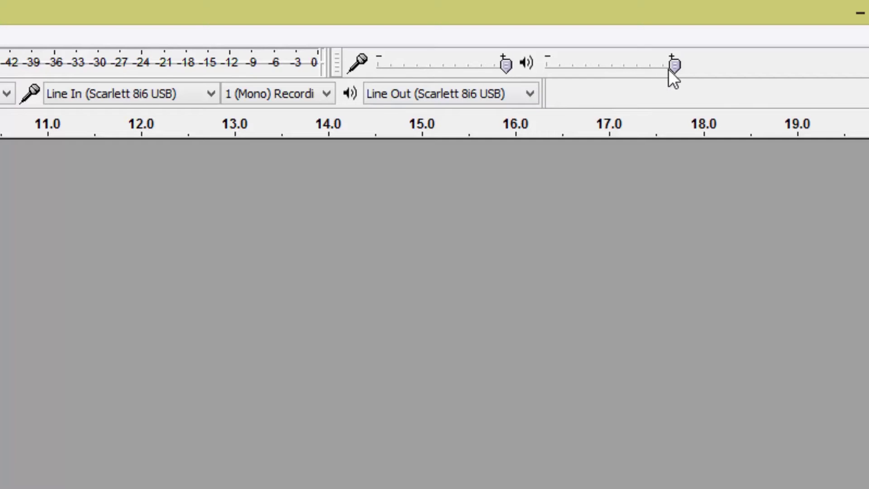
Lower the Mixer Toolbar playback volume from 1.00 to 0.66.
mouse_move(677, 69)
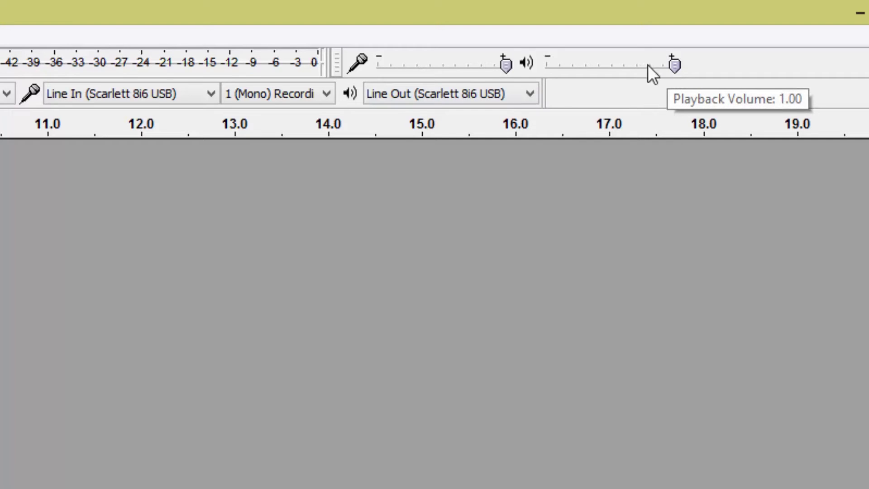
drag(674, 64, 742, 77)
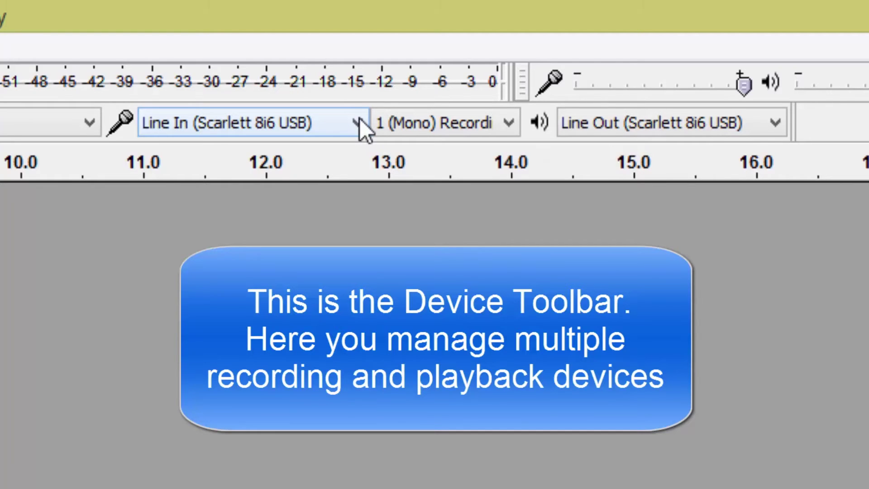
click(360, 121)
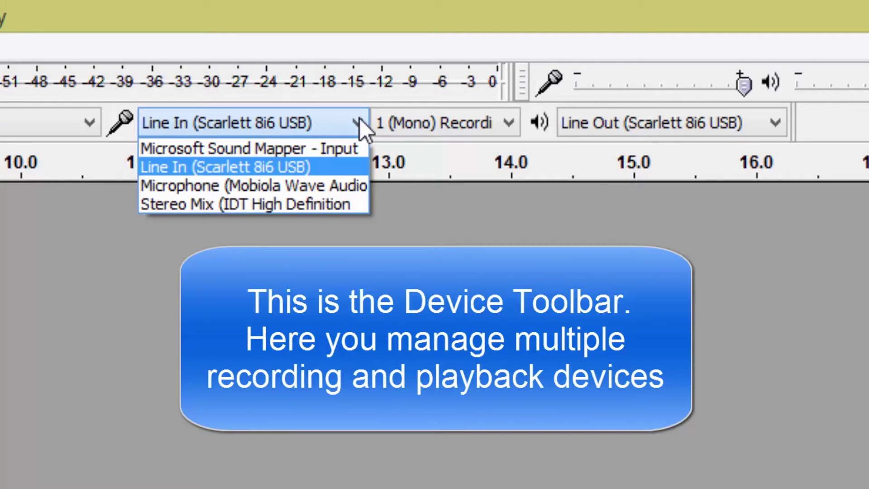
click(335, 167)
click(774, 120)
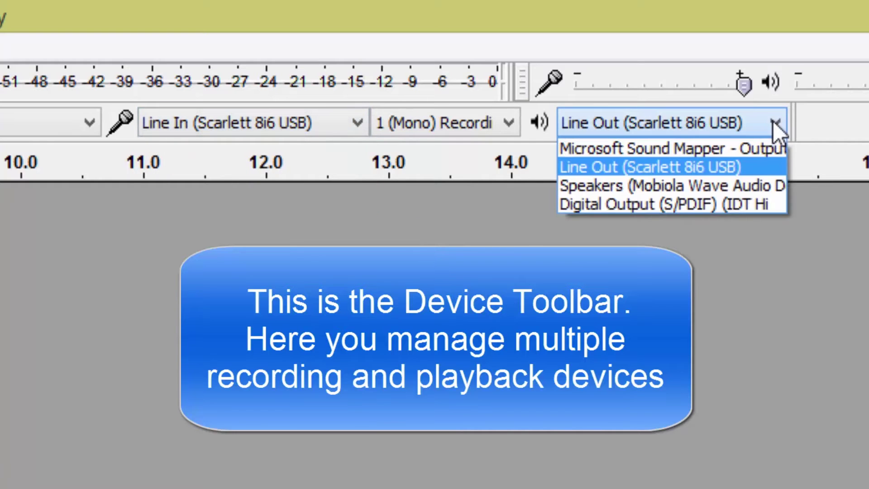
click(724, 175)
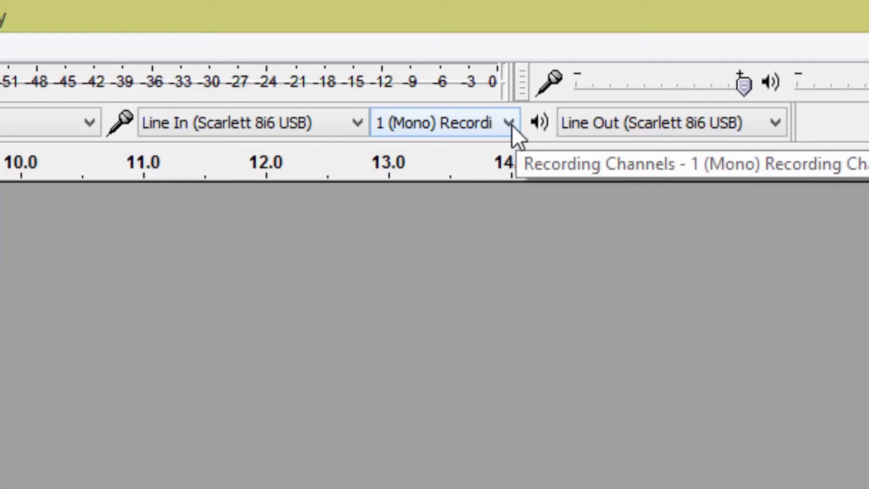
click(510, 126)
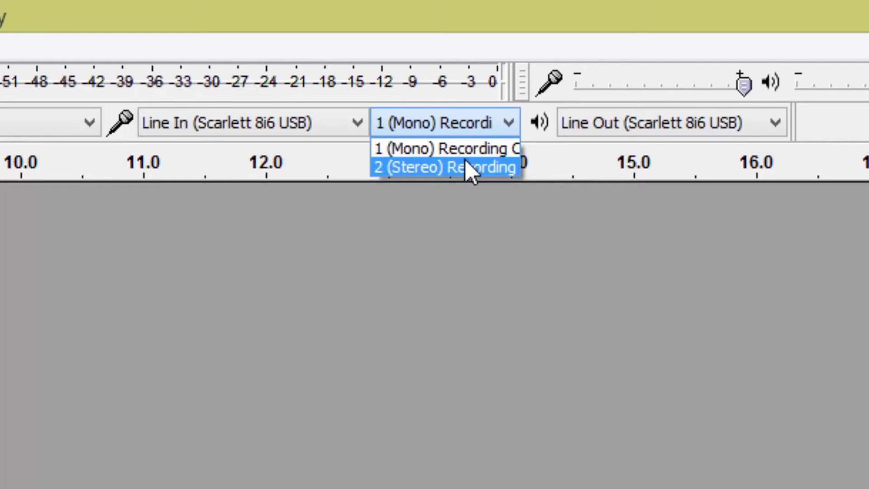
click(461, 148)
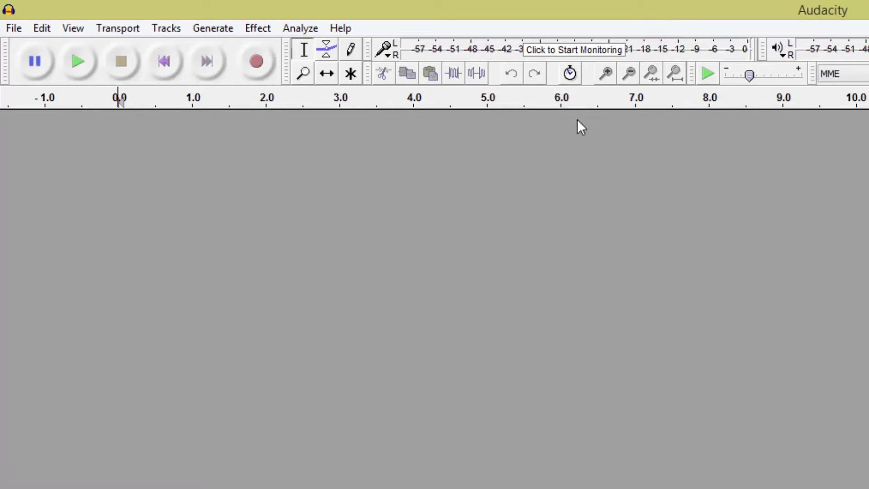
Start monitoring the input level on the recording meter.
click(596, 52)
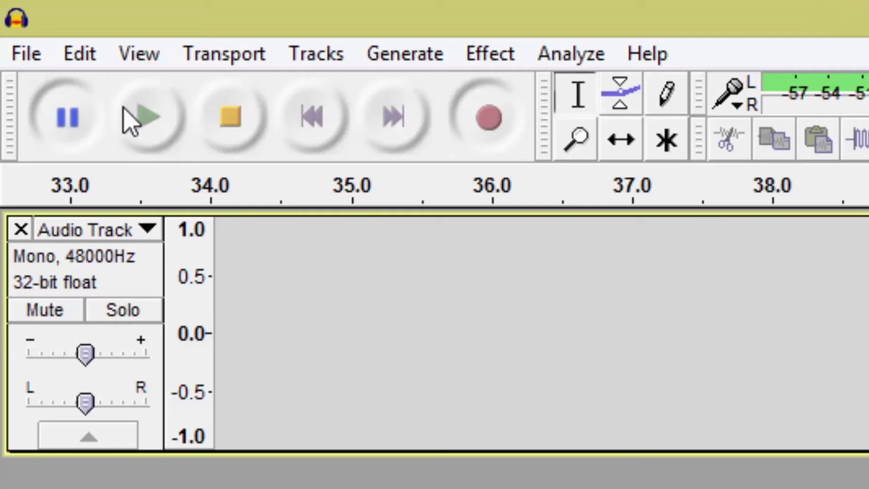
Pause the voiceover recording on the mono track.
click(64, 120)
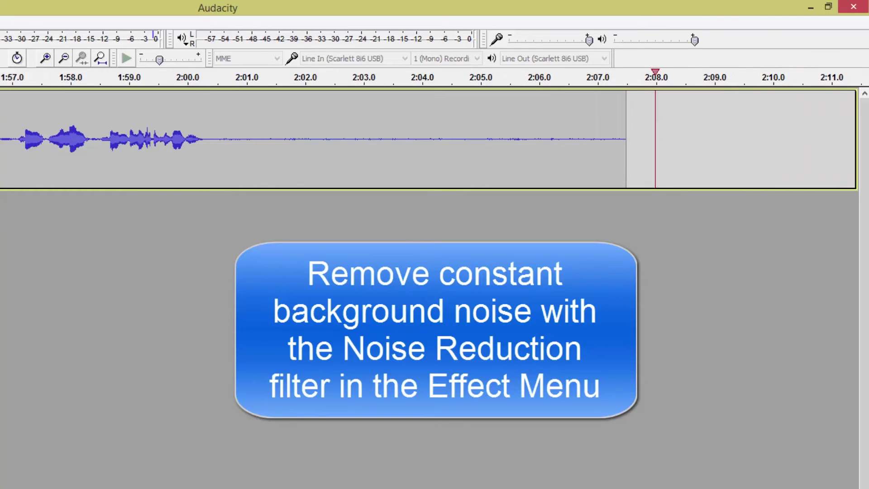
Finish recording, enlarge the track, and select the silent gap from 2:02.5 to 2:05.5.
key(space)
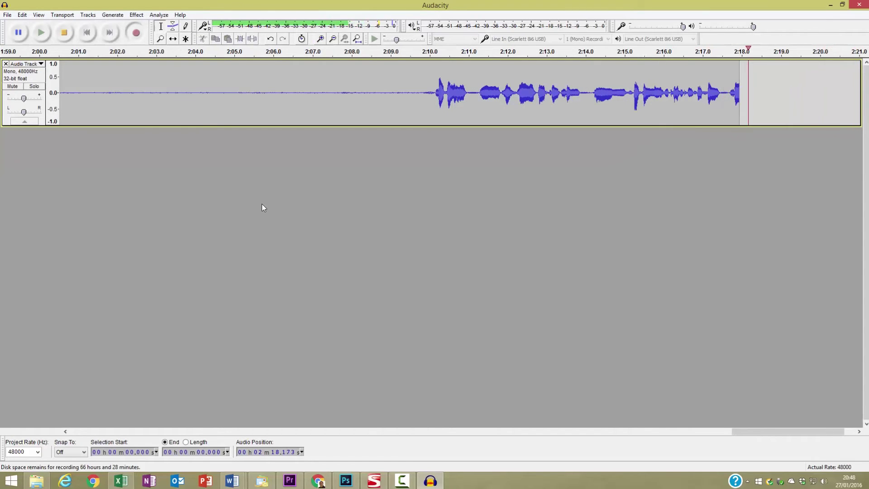
click(65, 34)
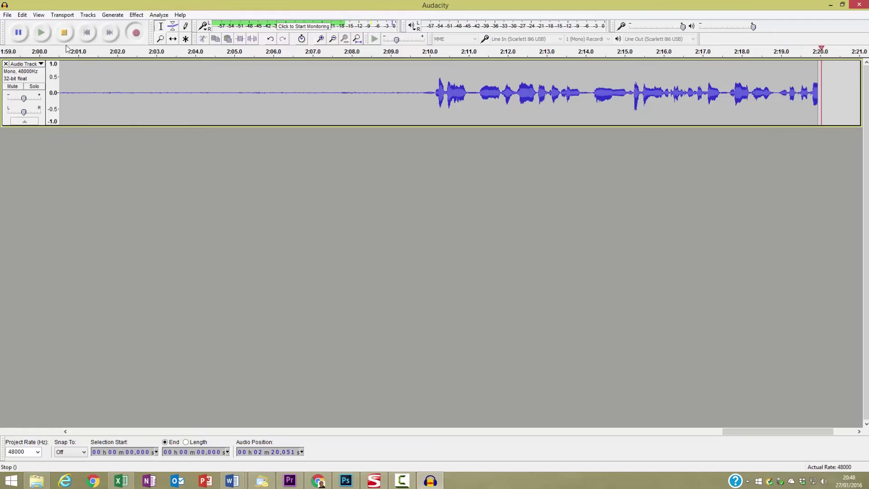
scroll(426, 101, down, 3)
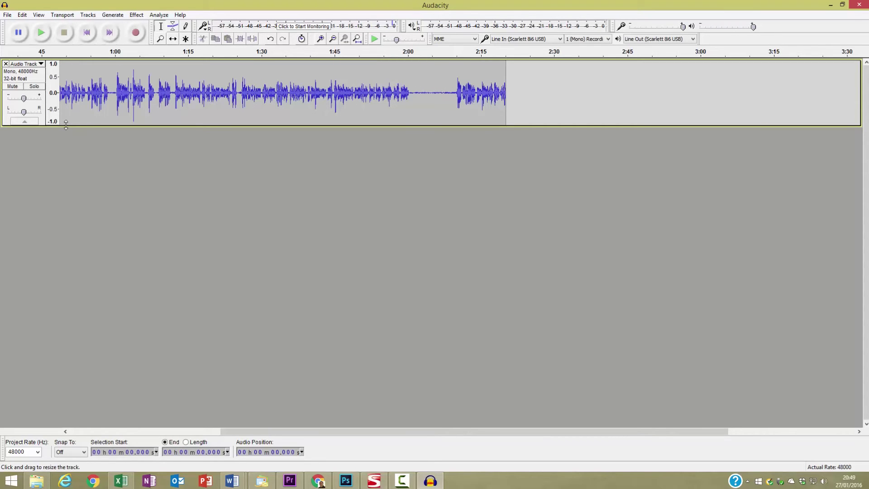
drag(65, 124, 71, 355)
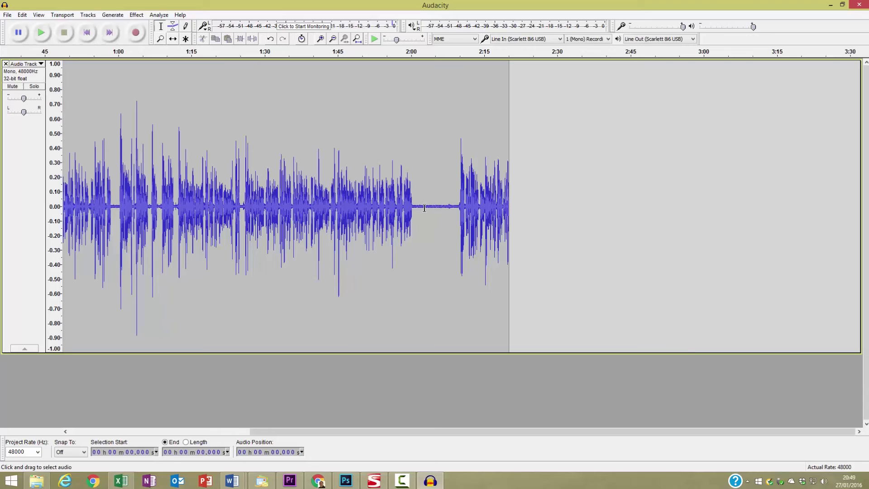
drag(422, 207, 442, 212)
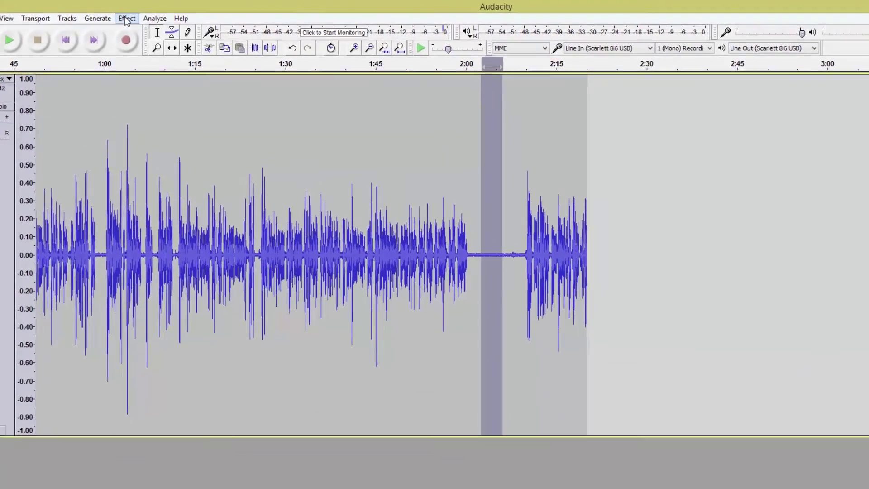
Capture the fan-noise profile from the selected gap with Noise Reduction, then deselect it.
click(126, 19)
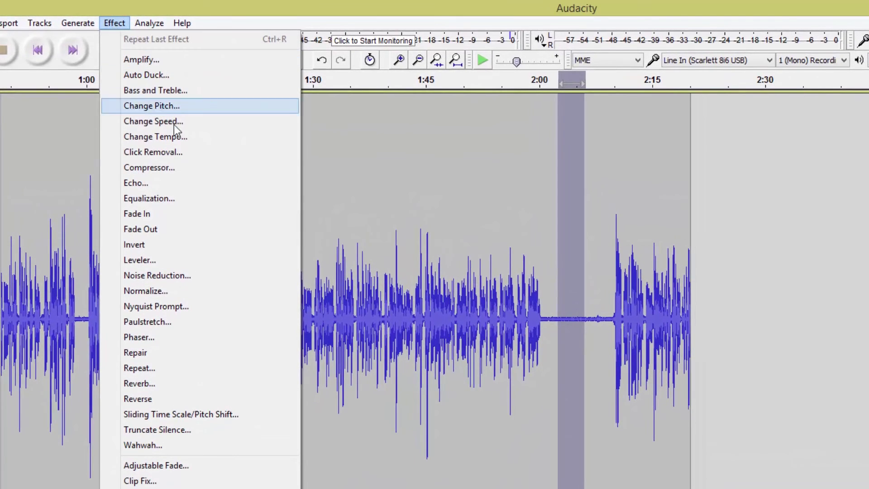
click(202, 275)
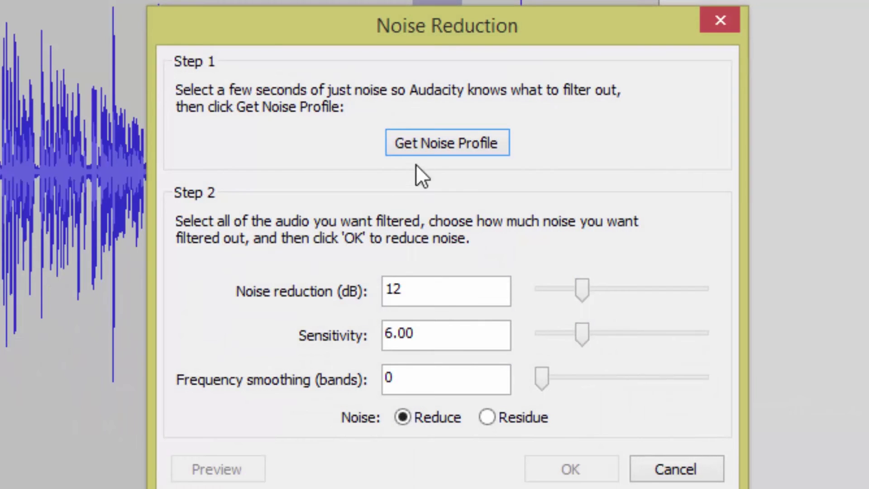
click(411, 143)
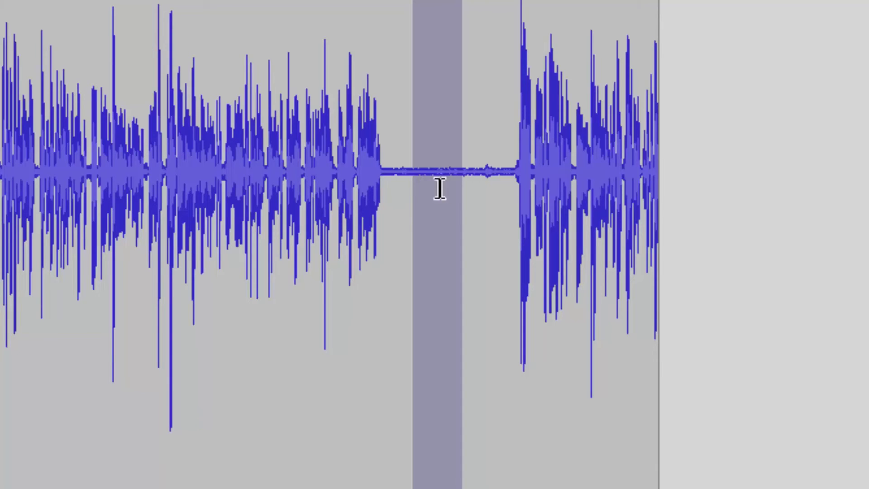
click(668, 170)
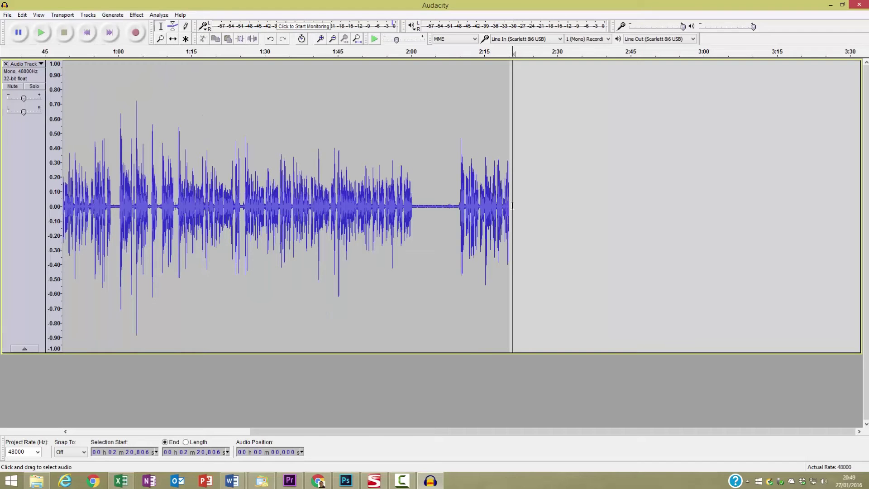
Apply Noise Reduction at 12 dB, sensitivity 6.00, 0 smoothing bands to the entire recording.
drag(507, 205, 59, 204)
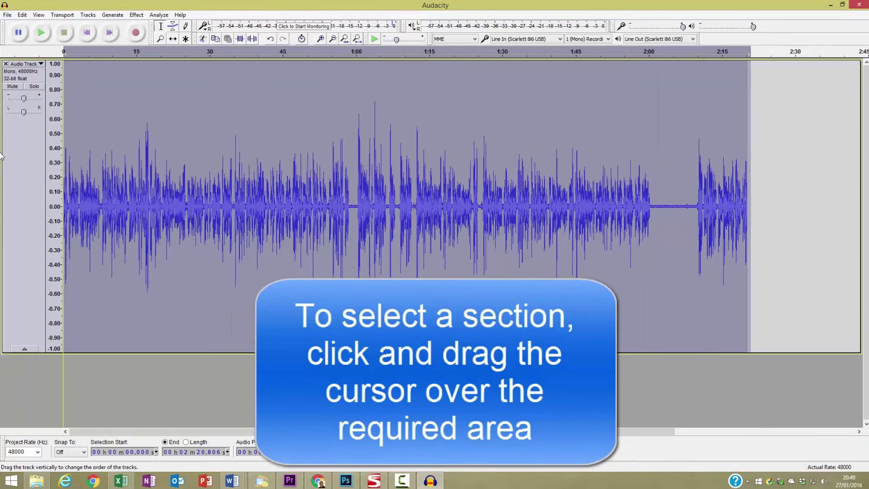
click(135, 15)
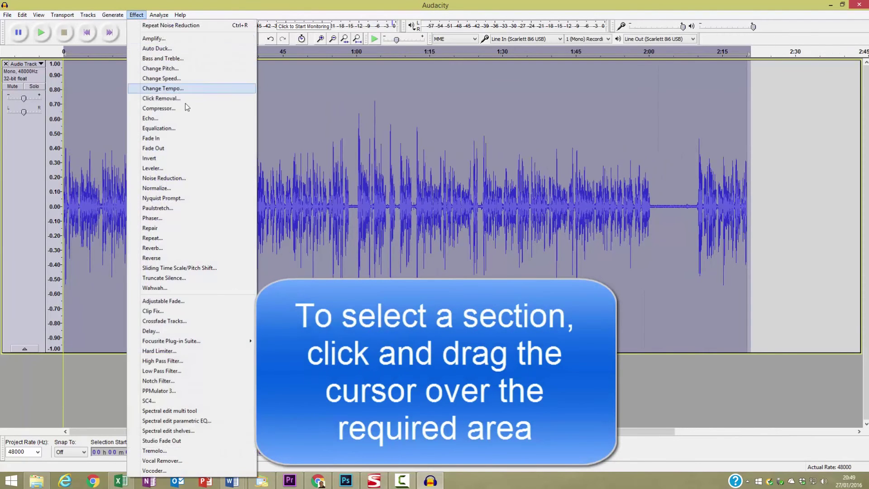
click(164, 178)
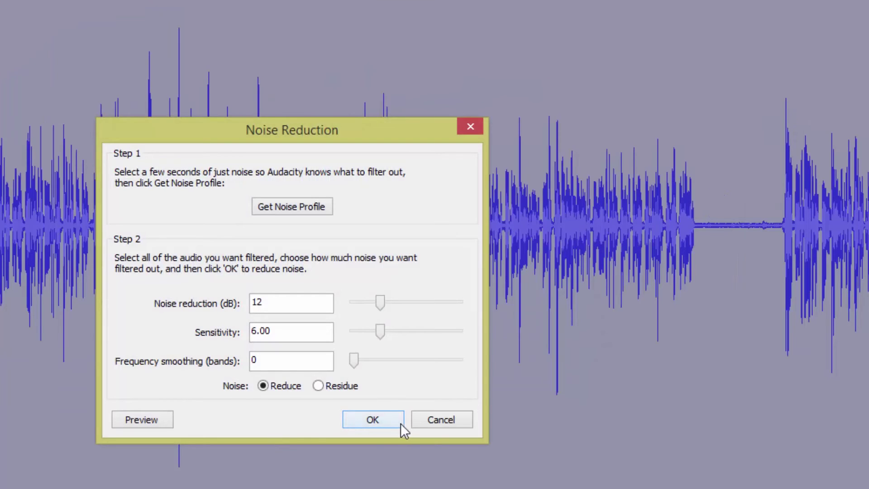
click(379, 419)
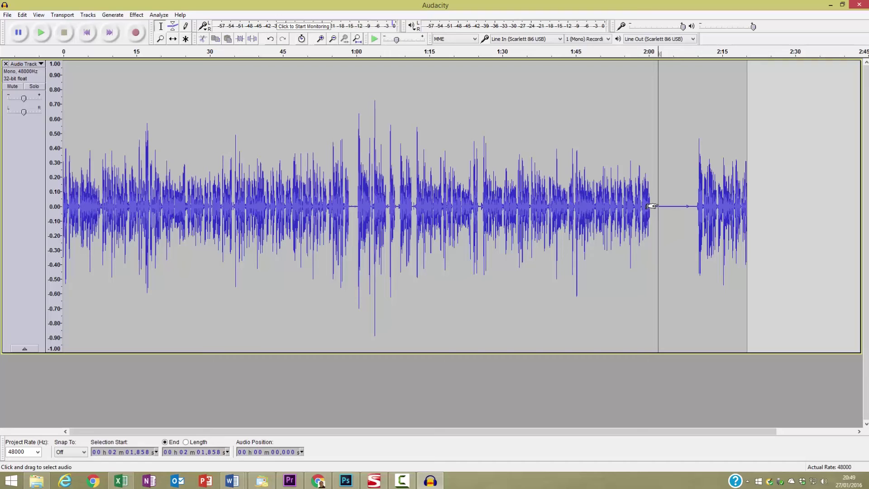
click(41, 34)
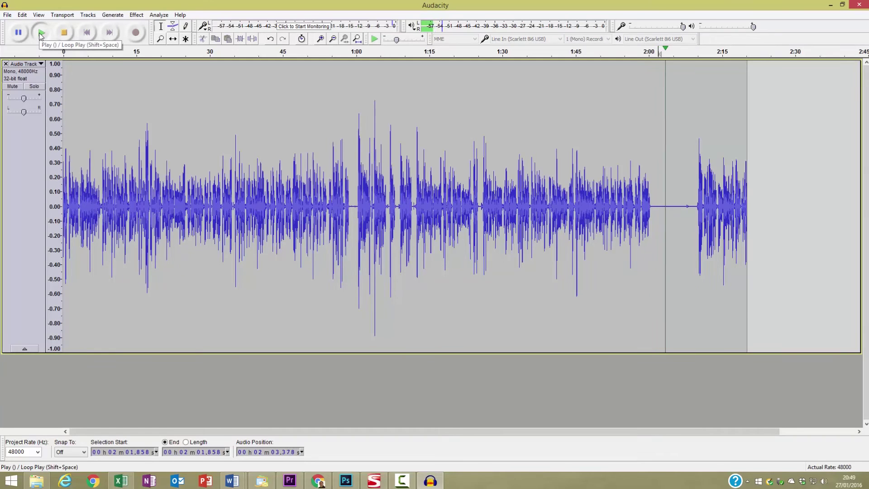
key(space)
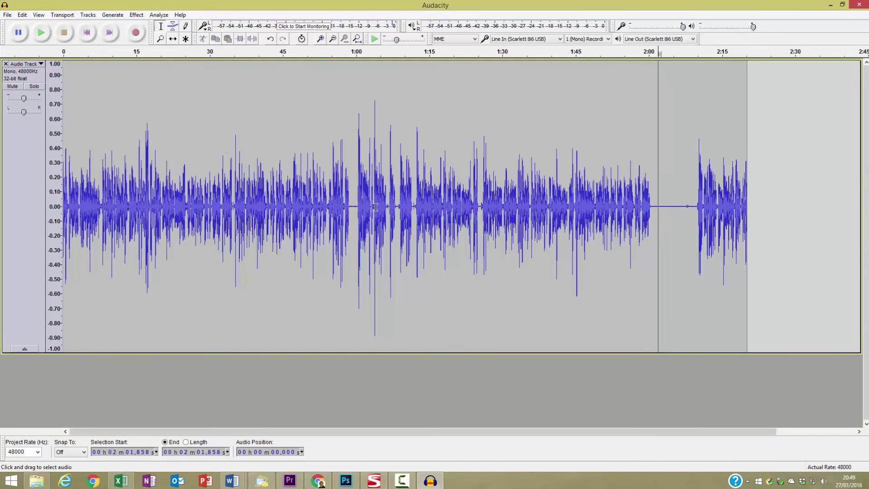
click(40, 33)
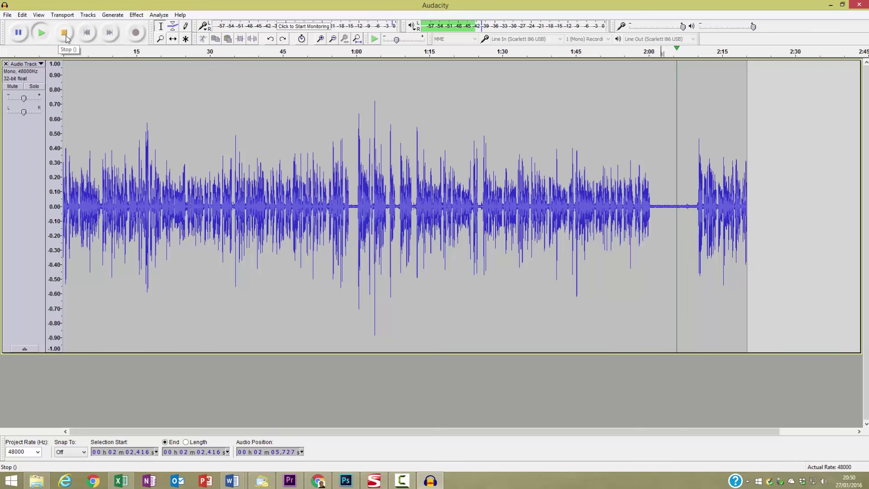
click(66, 36)
click(22, 15)
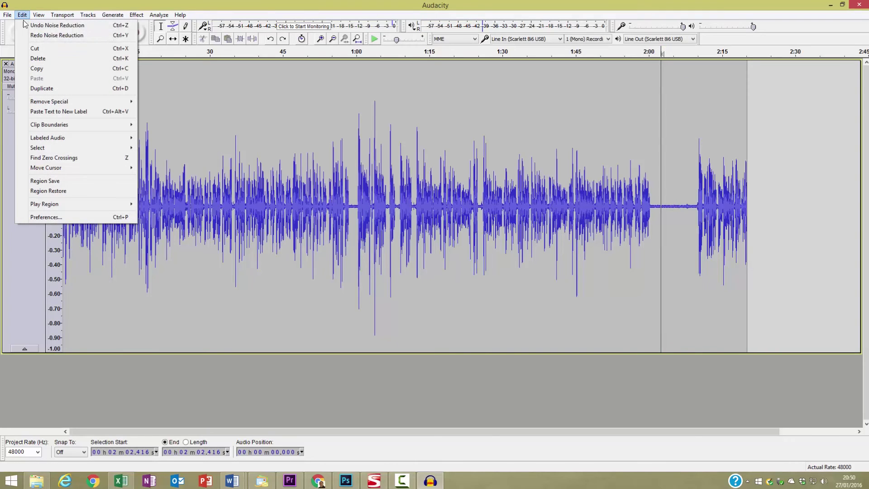
click(53, 36)
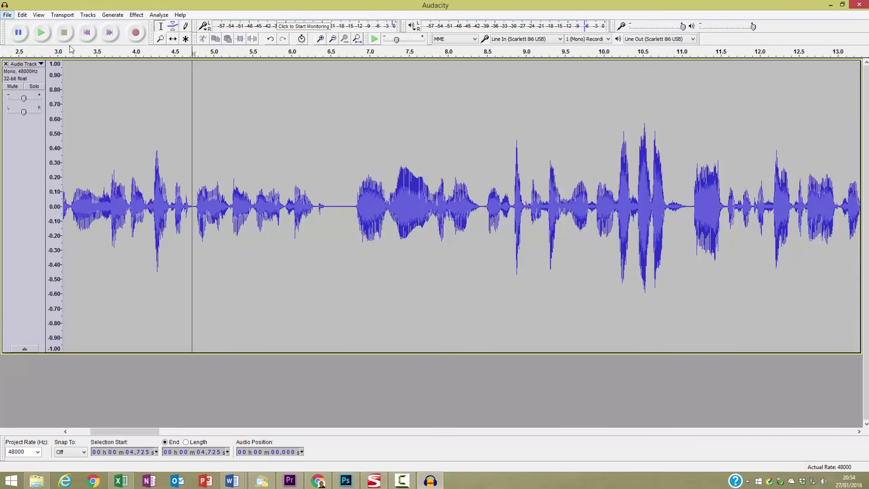
click(489, 163)
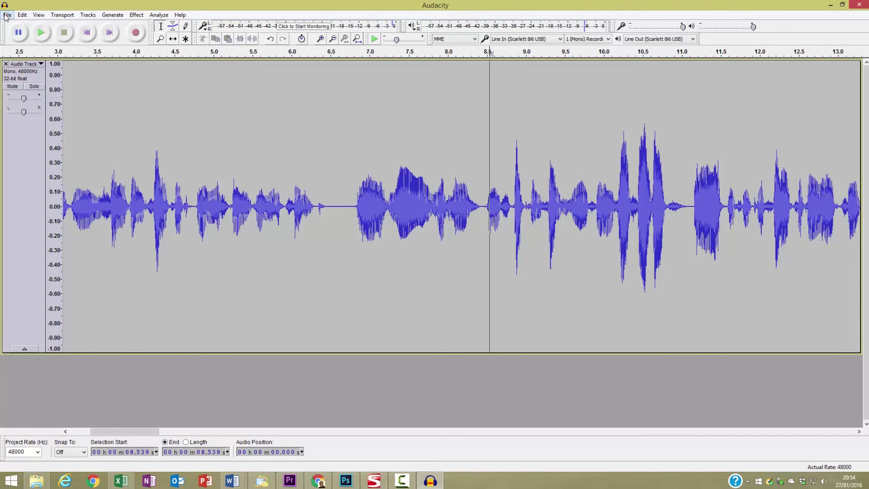
Export the recording as 'Audacity Lesson', a WAV 16-bit PCM file, with blank metadata.
click(7, 16)
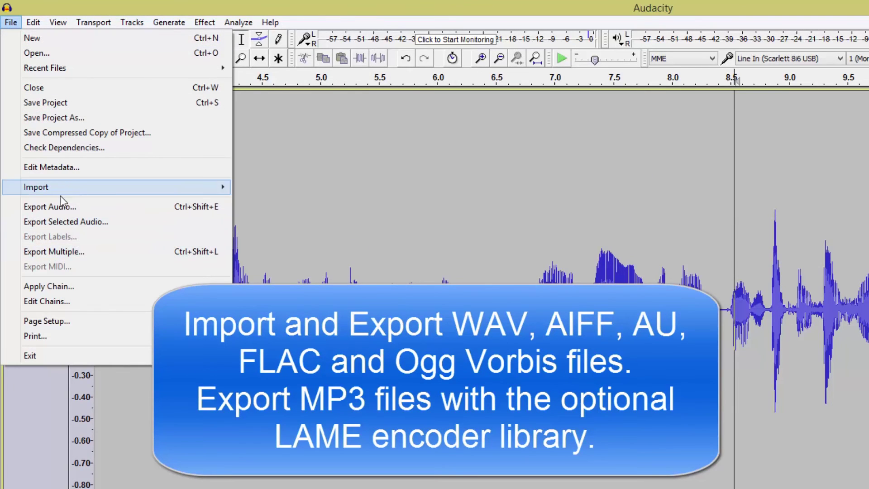
click(44, 206)
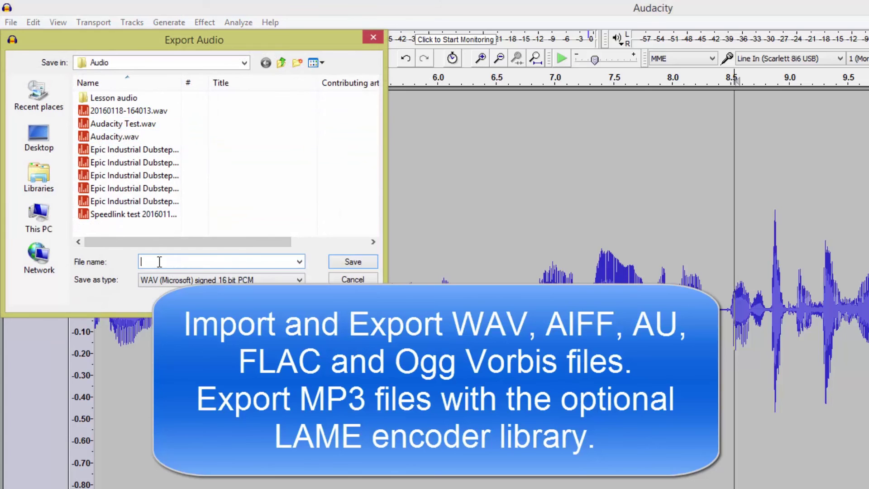
text(Audac)
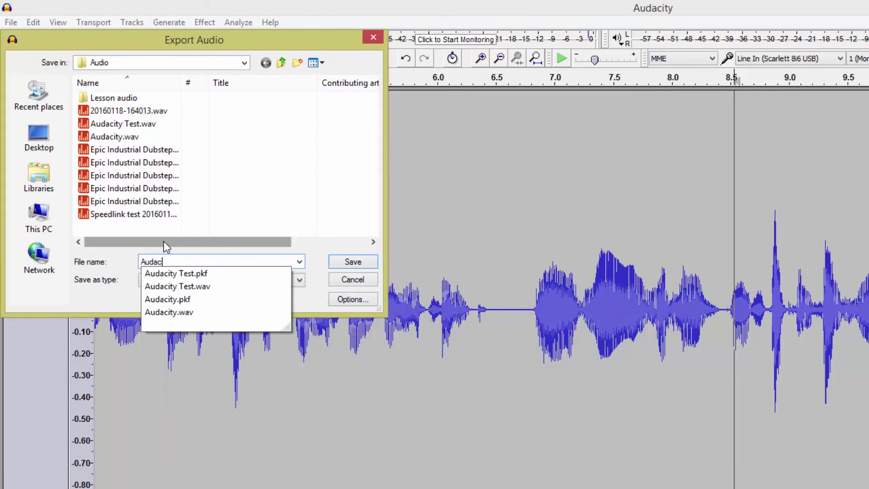
text(ity Lesson)
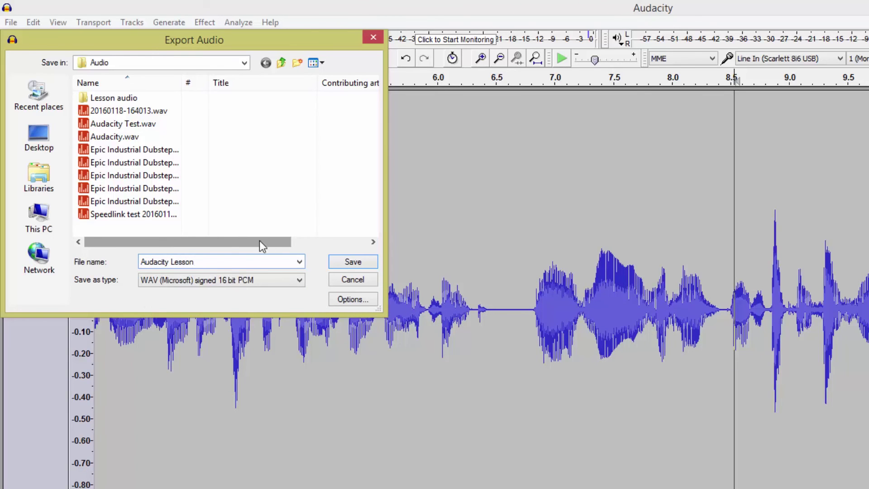
click(341, 261)
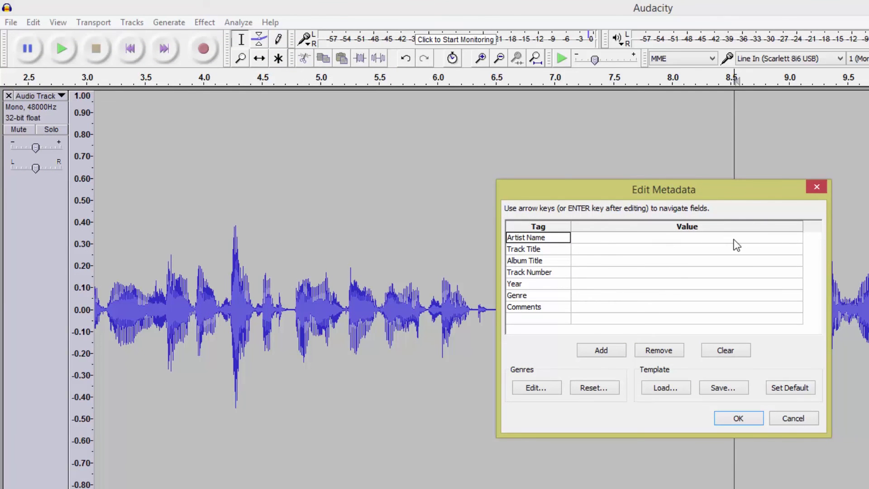
click(738, 418)
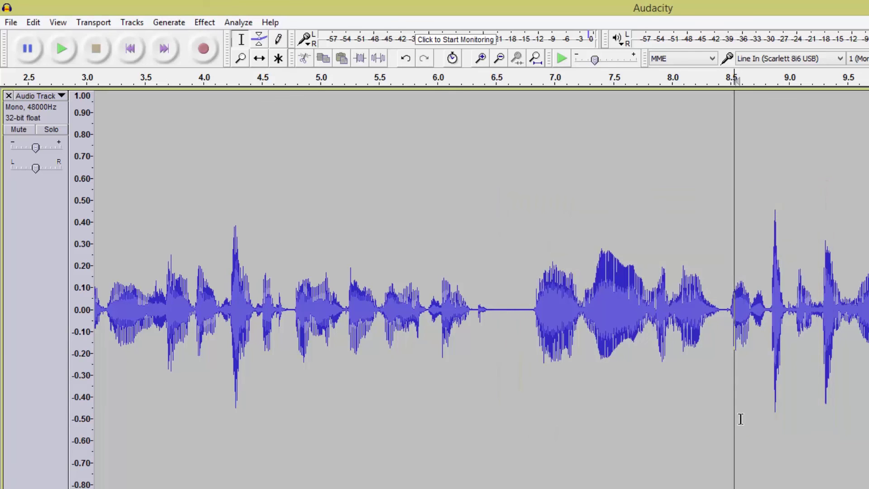